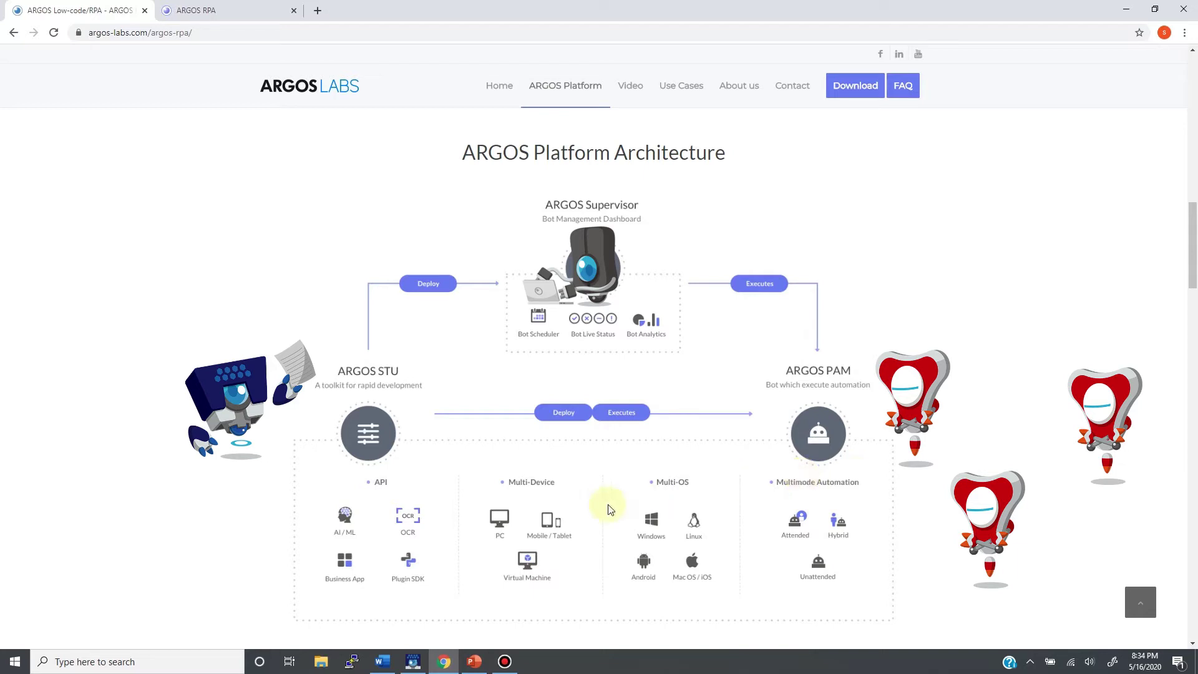
Step: Add a Run Program operation with file path cmd
left_click(413, 662)
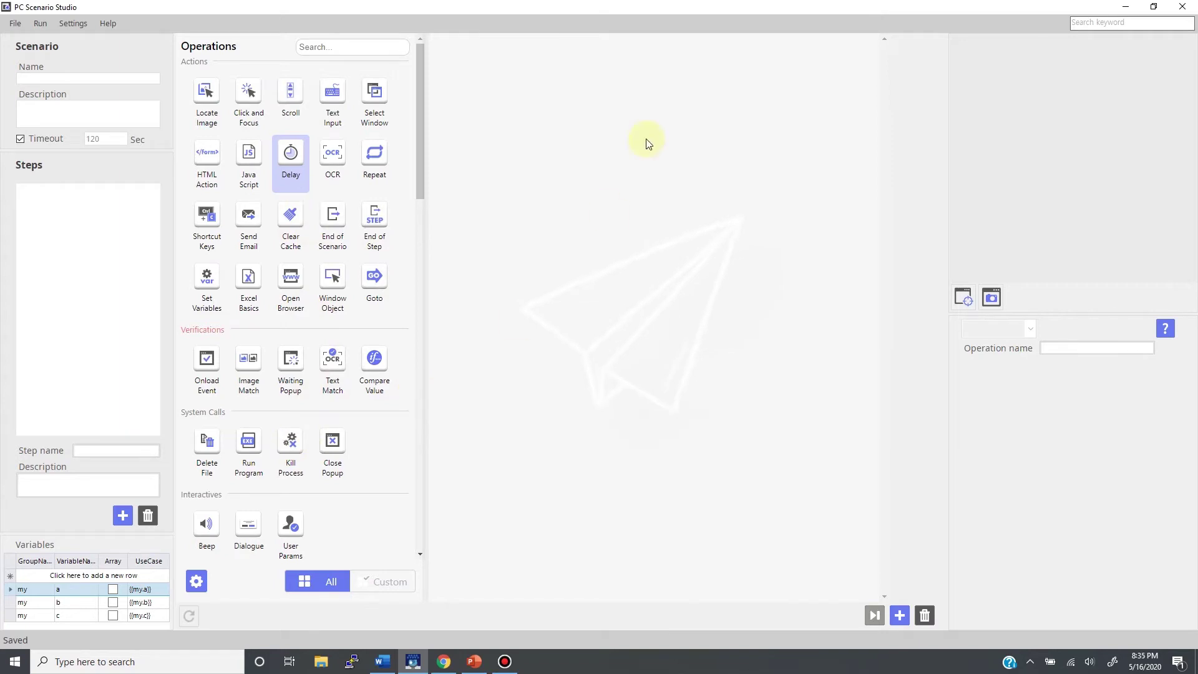
left_click_drag(248, 443, 623, 355)
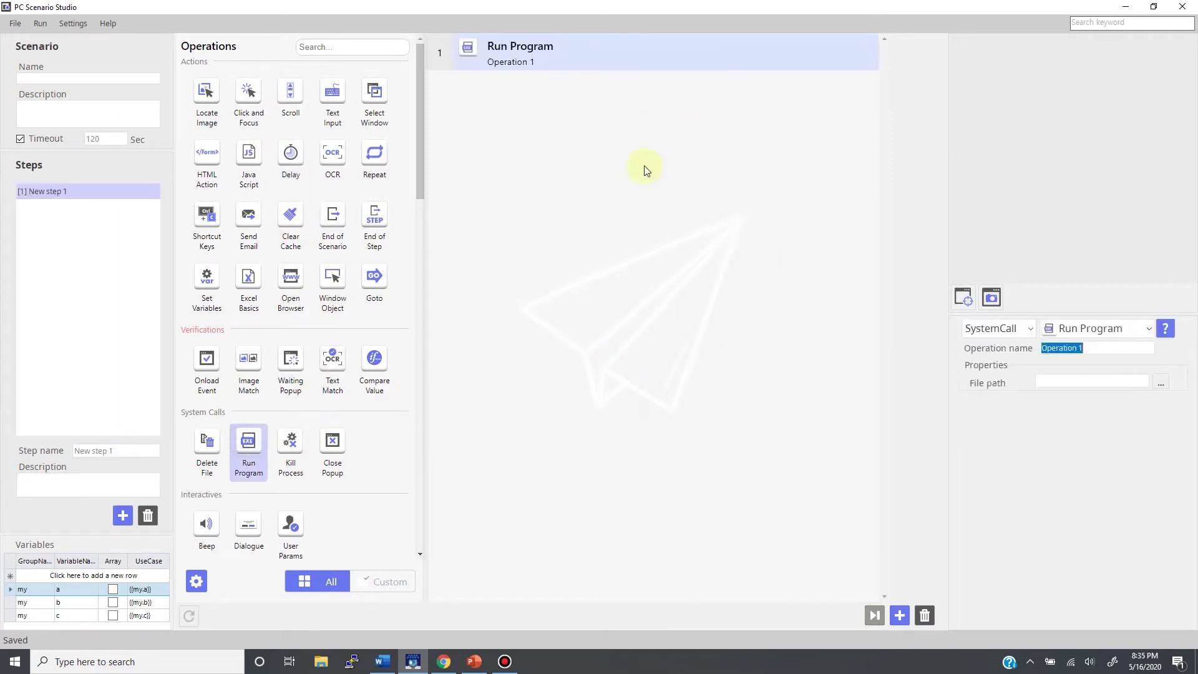
left_click(1039, 379)
type("cmd")
Step: Add a Text Input operation as operation 2 that types dir
left_click_drag(333, 93, 673, 132)
left_click(1061, 418)
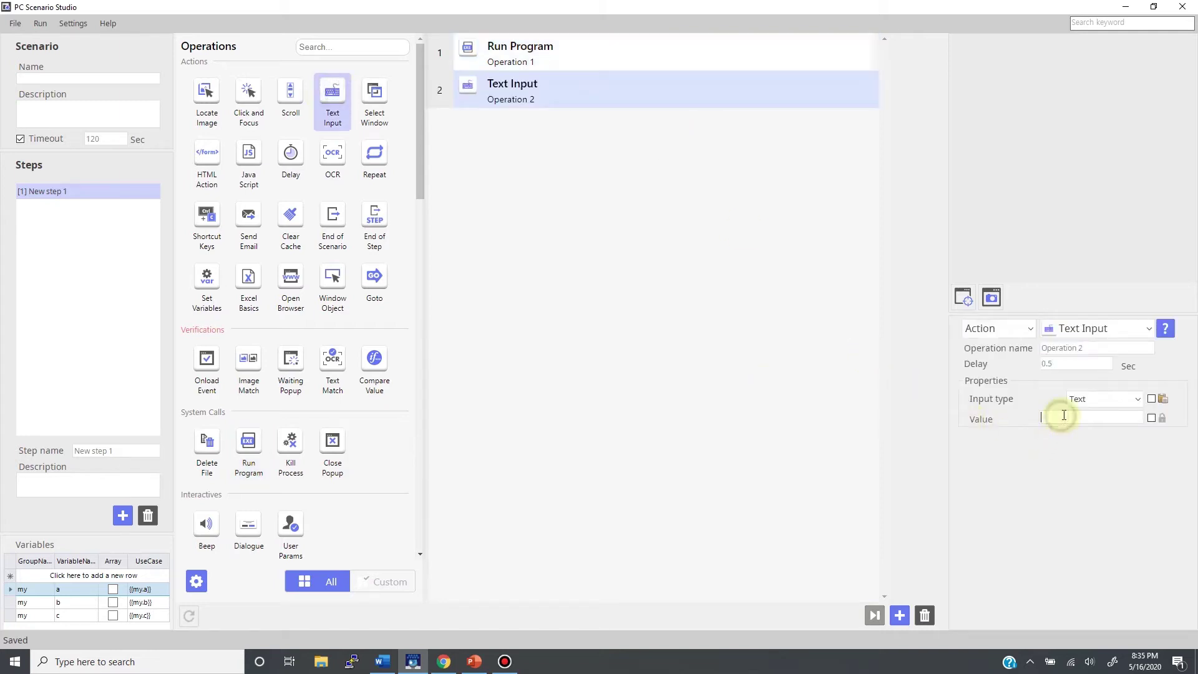
type("dir")
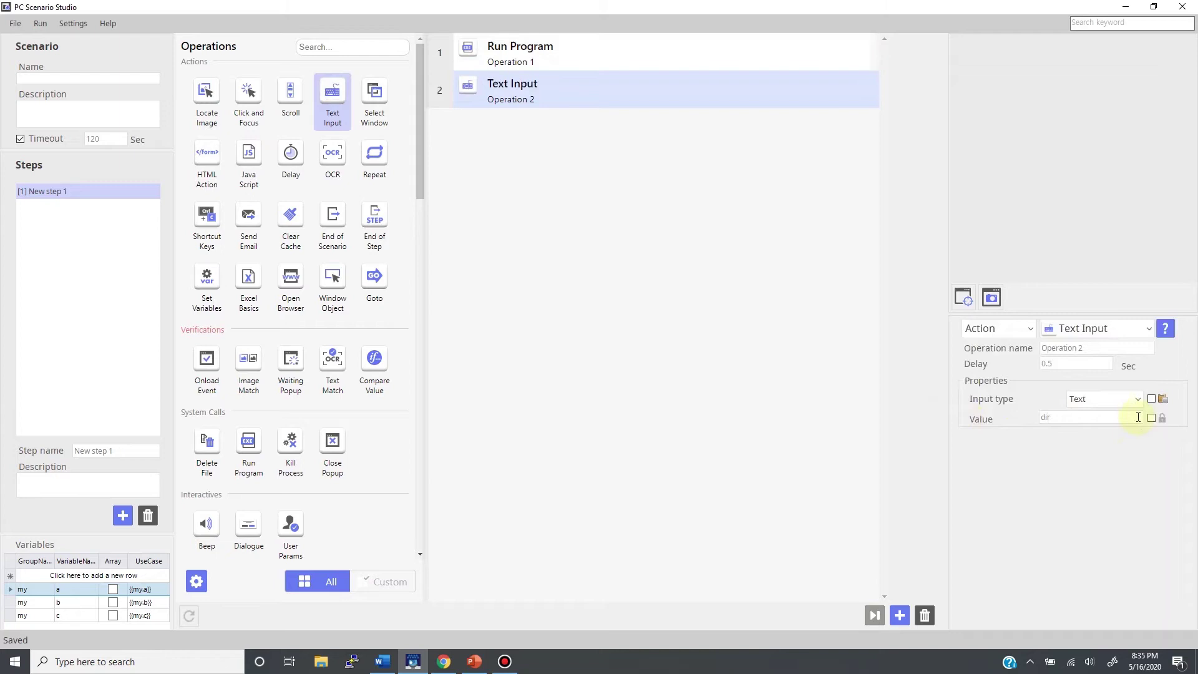
Step: Add a Shortcut Keys operation as operation 3 that sends the Enter key
left_click_drag(207, 218, 635, 221)
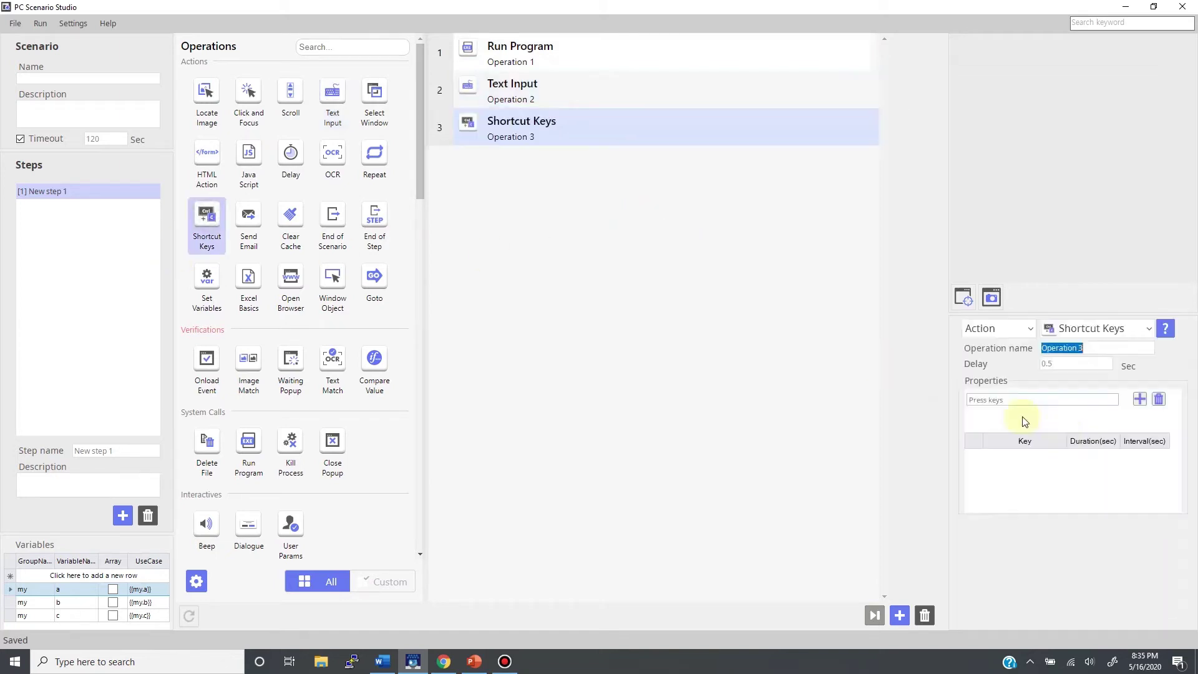
left_click(1086, 396)
key("Return")
left_click(564, 86)
left_click(567, 123)
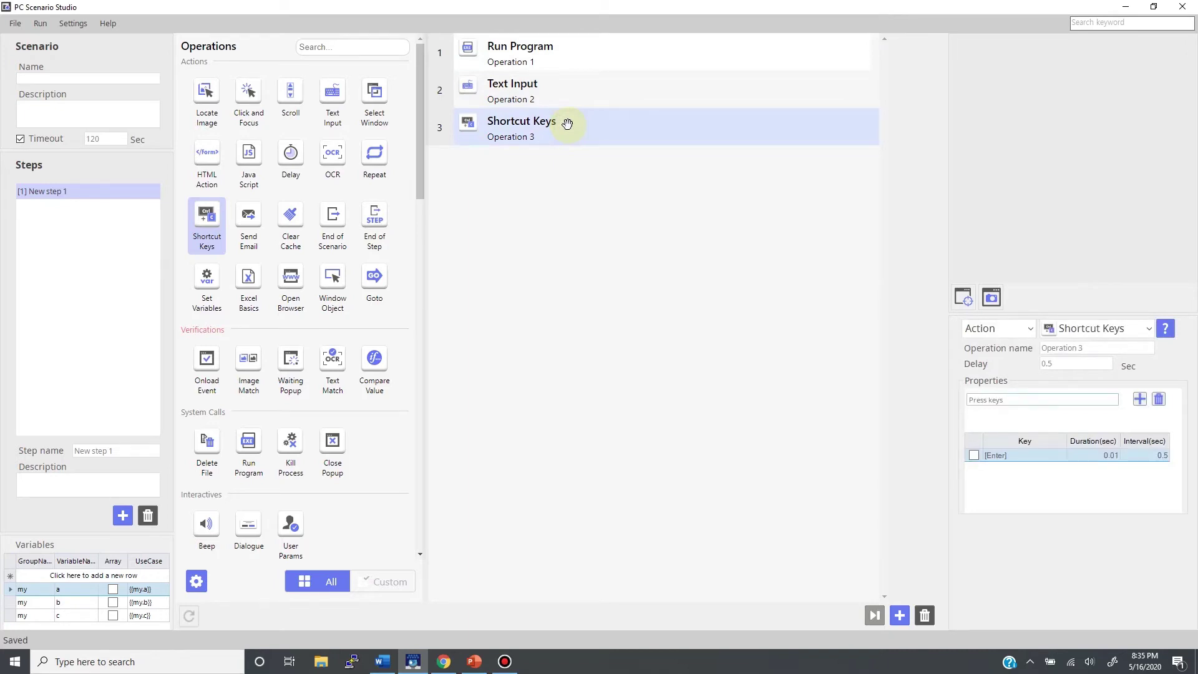
Step: Name the scenario 'Gen Workflow' and the step 'run dir on cmd'
left_click(67, 79)
type("Gen Workflow")
left_click(115, 451)
type("run dir on cmd")
left_click(627, 236)
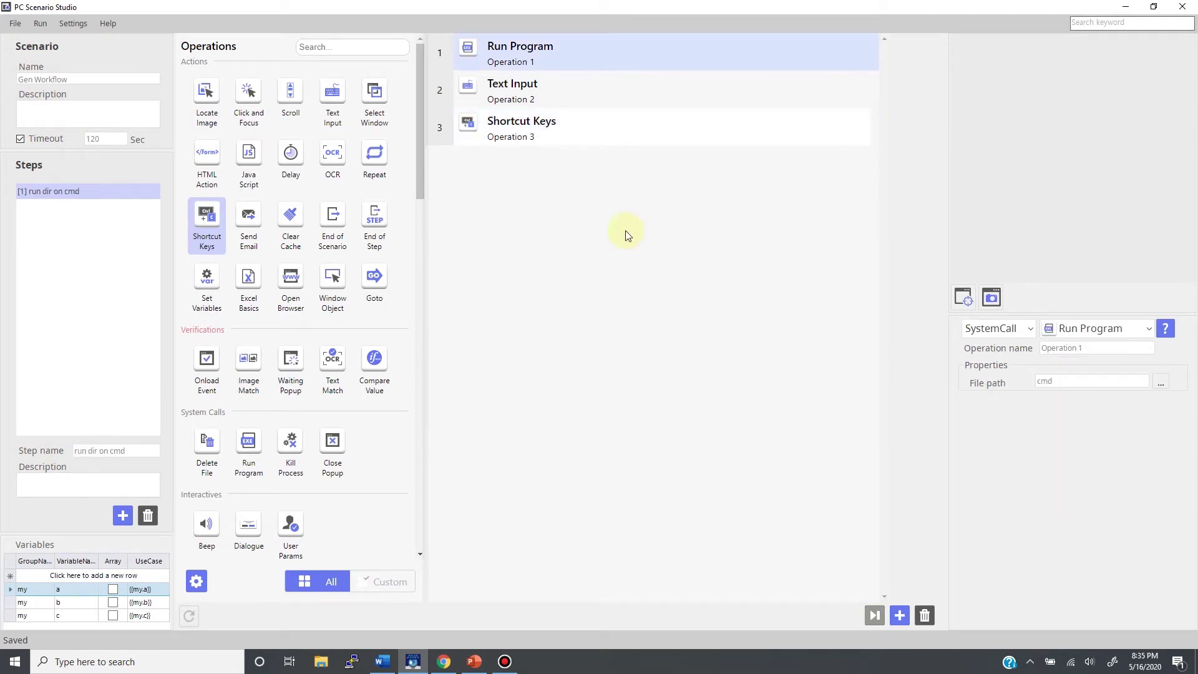
Step: Append a Delay operation and a Kill Process operation with process name cmd
left_click_drag(290, 153, 471, 187)
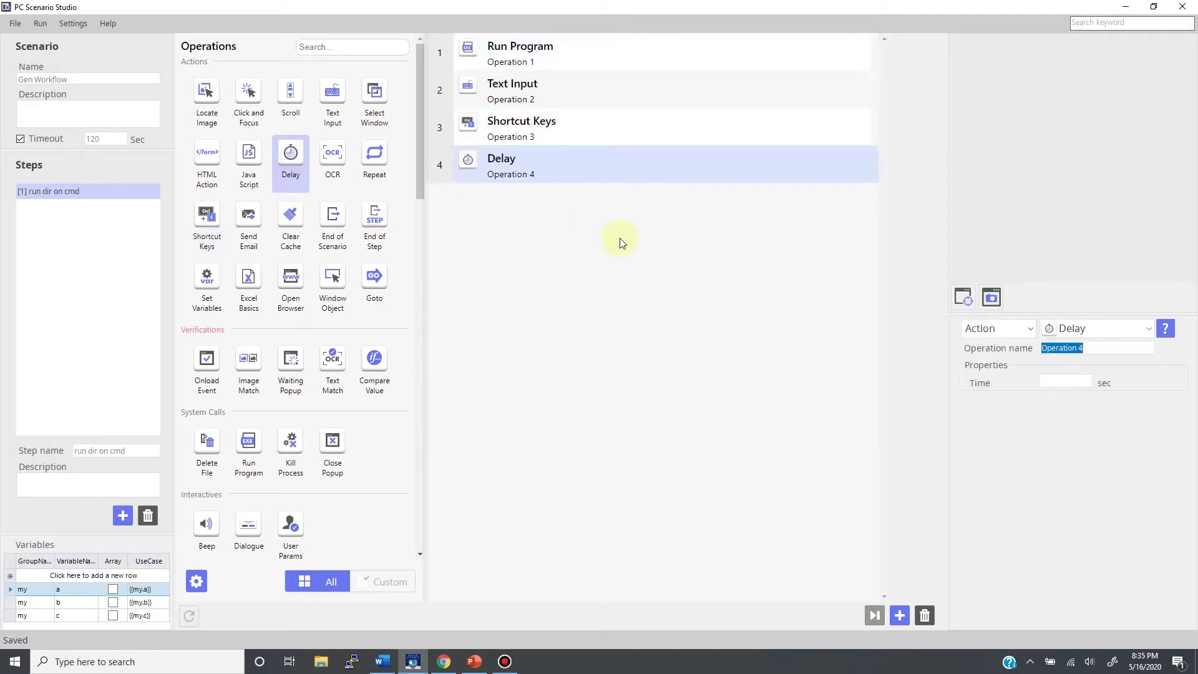
left_click(1046, 380)
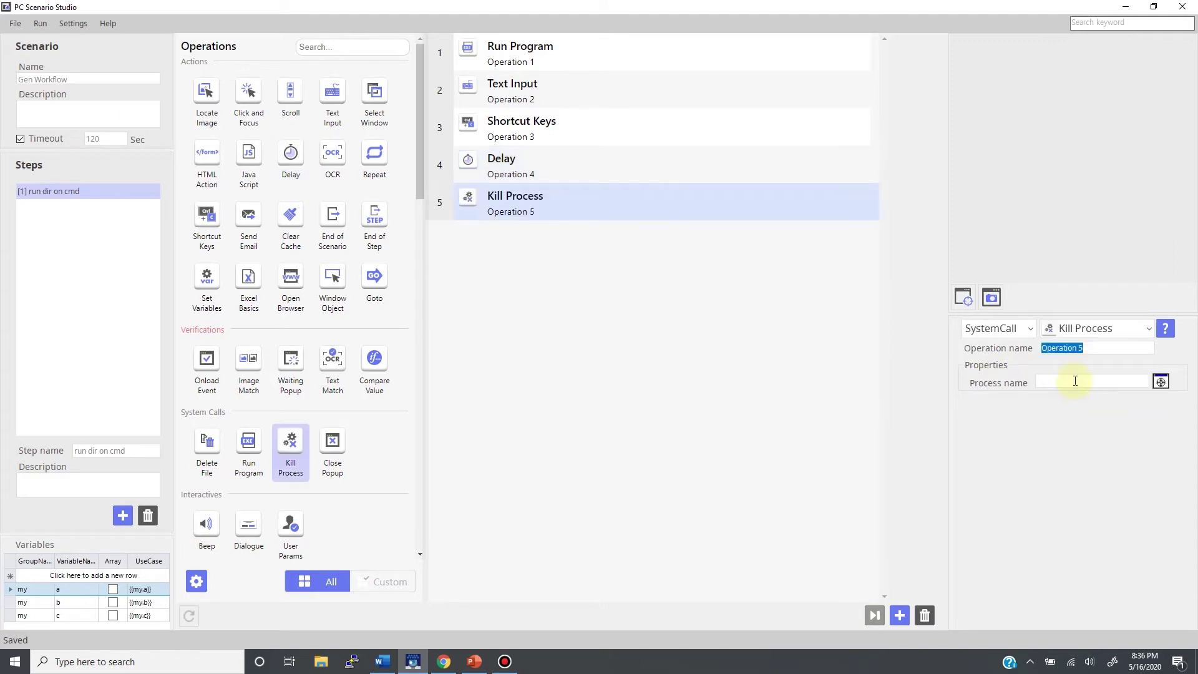
left_click(1070, 381)
type("cmd")
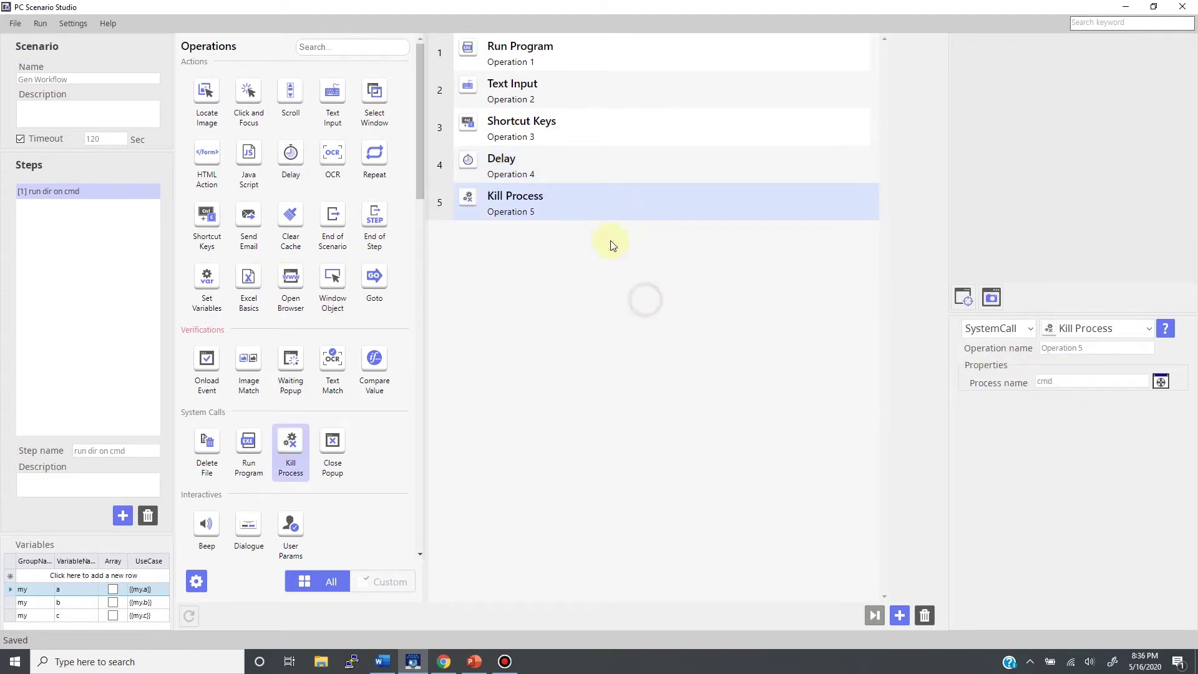
left_click(544, 55)
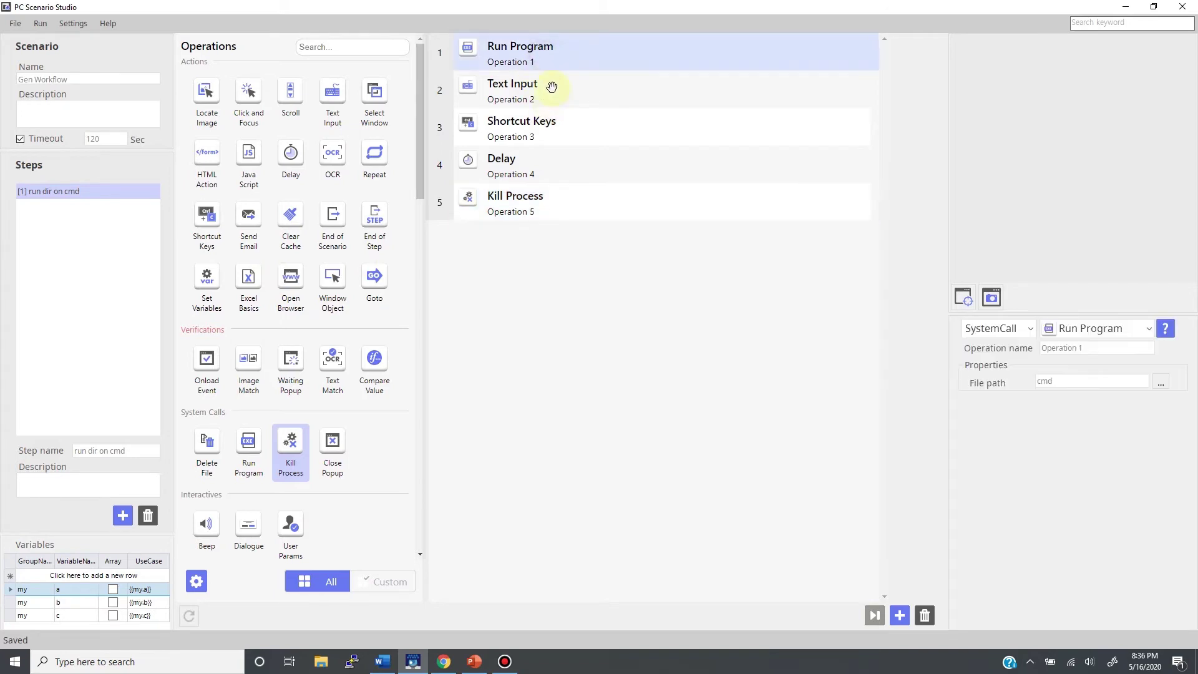
Step: Change the Text Input operation's Delay value from 0.5 to 1.5
left_click(551, 87)
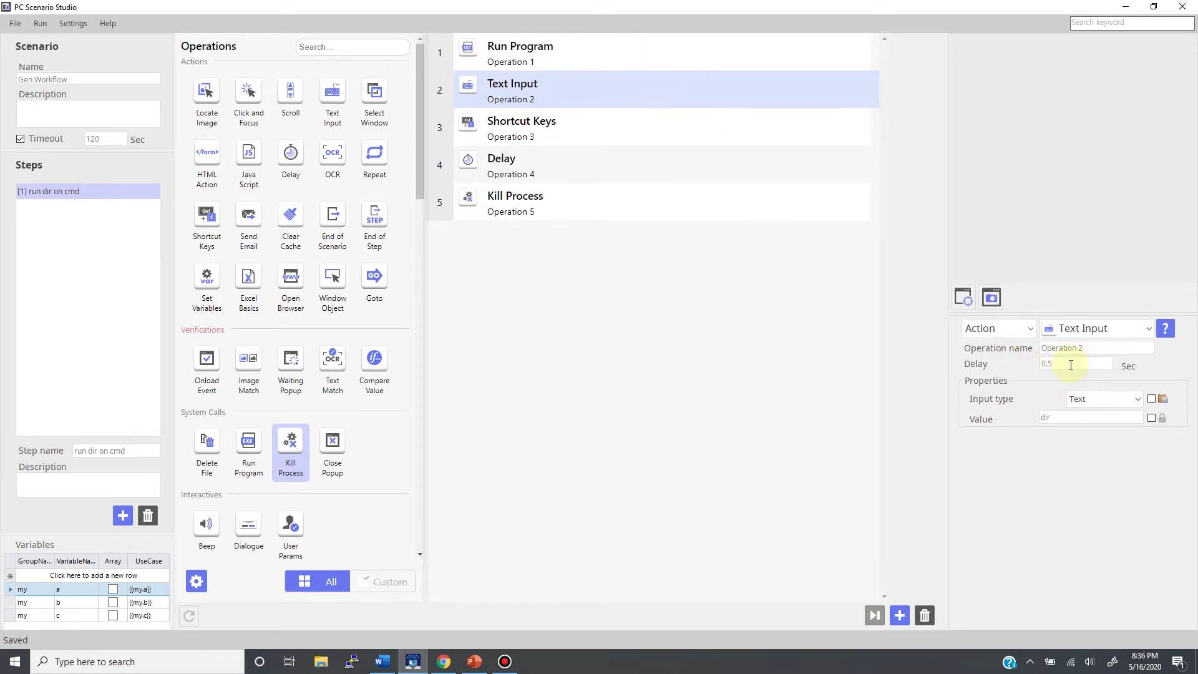
double_click(1071, 365)
type("1.5")
left_click(577, 90)
Step: Test-run the scenario with Operation number: 1 ~ End of Step from the Run Program operation
left_click(45, 26)
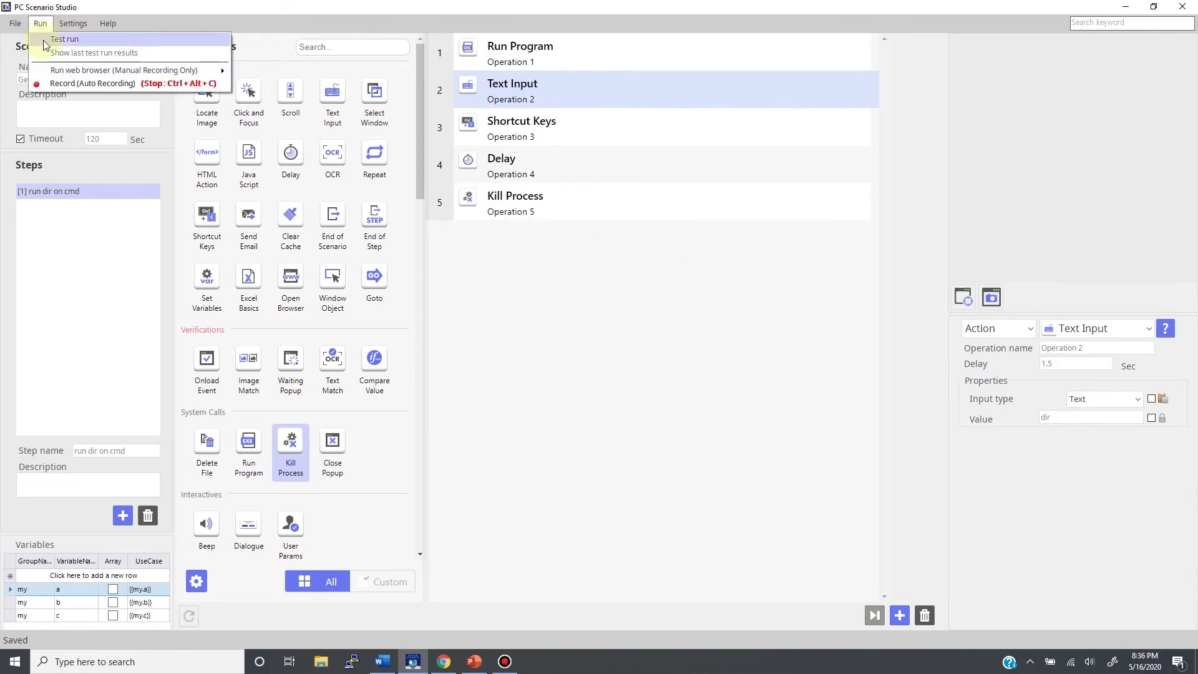
left_click(481, 24)
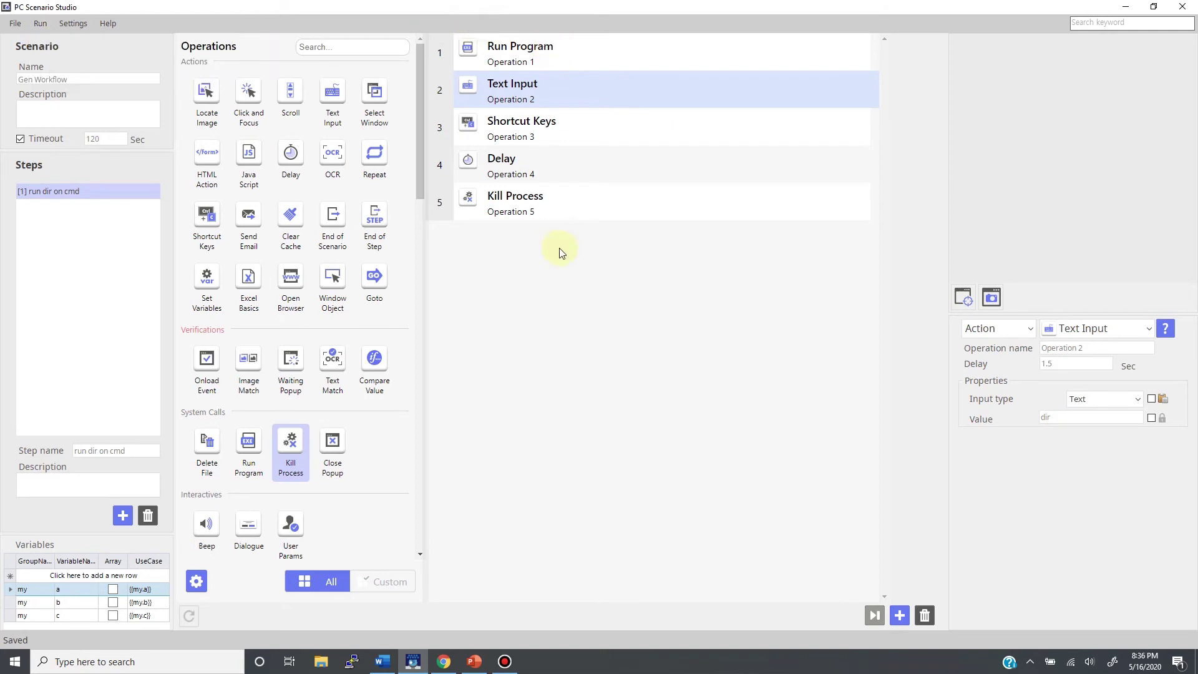
right_click(575, 55)
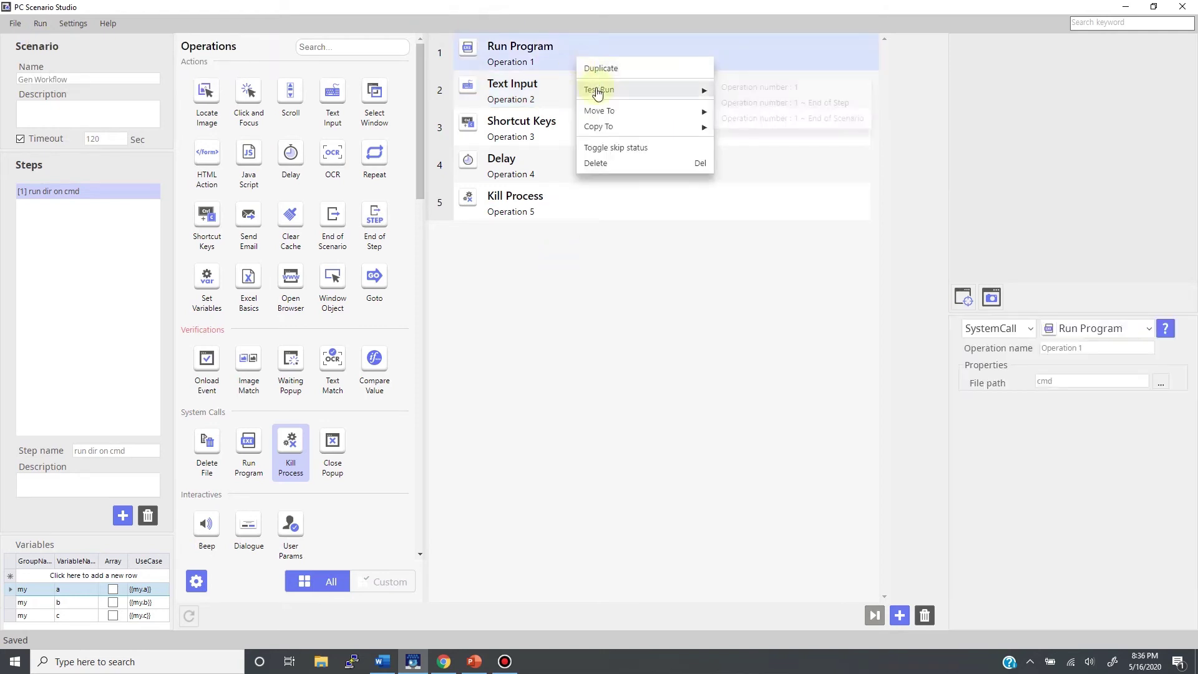
mouse_move(599, 91)
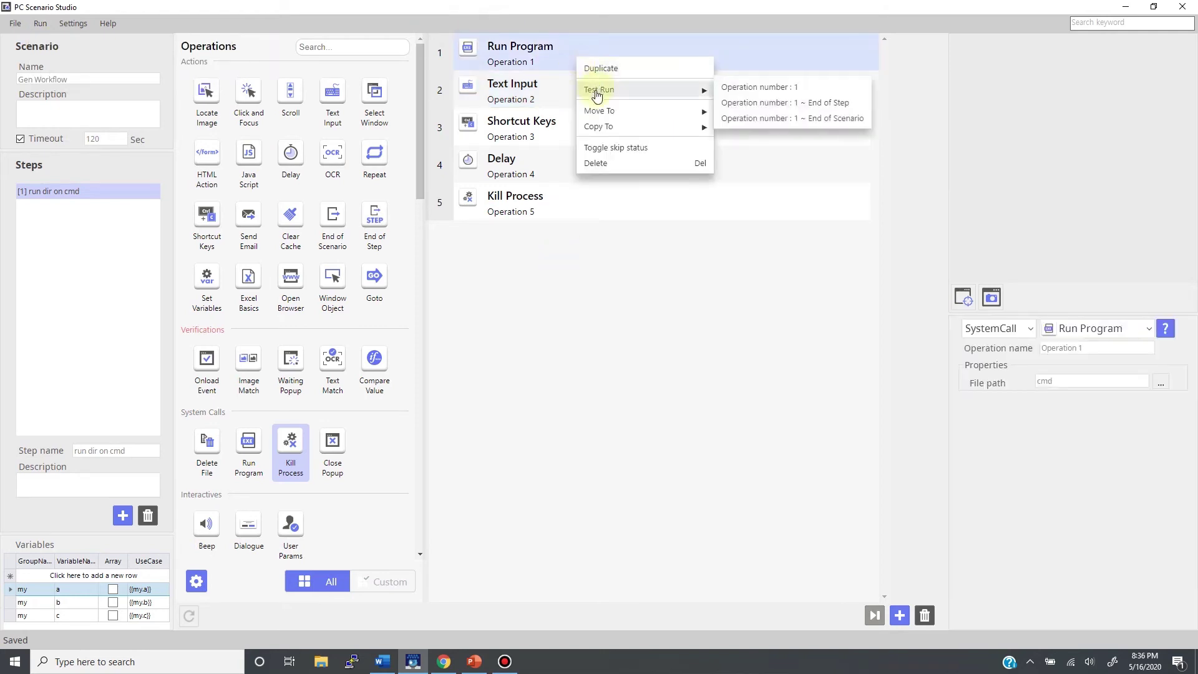
left_click(772, 104)
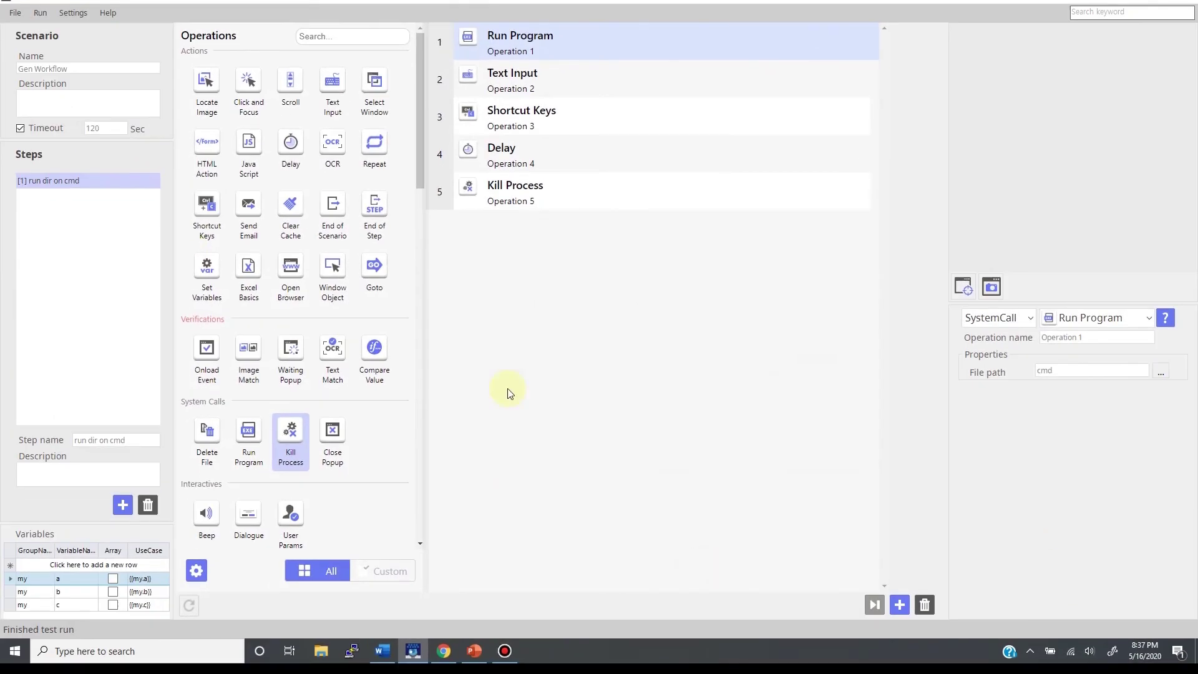
Step: Show the last test run results in the TestResult window
left_click(40, 13)
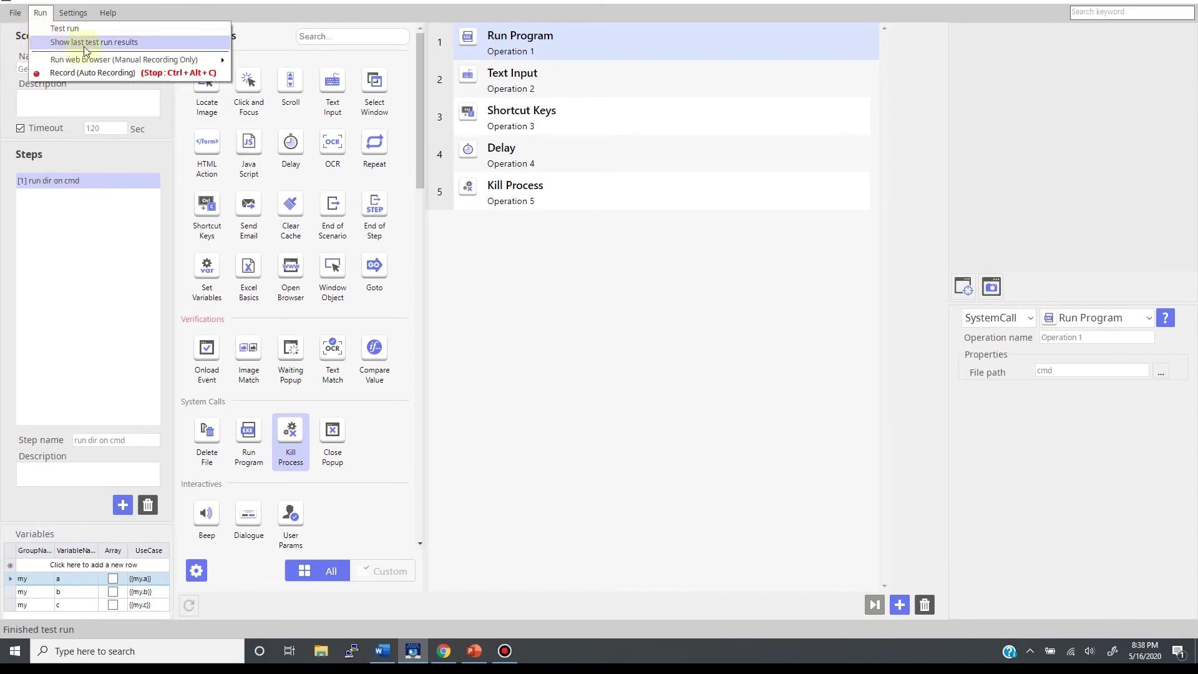
left_click(128, 43)
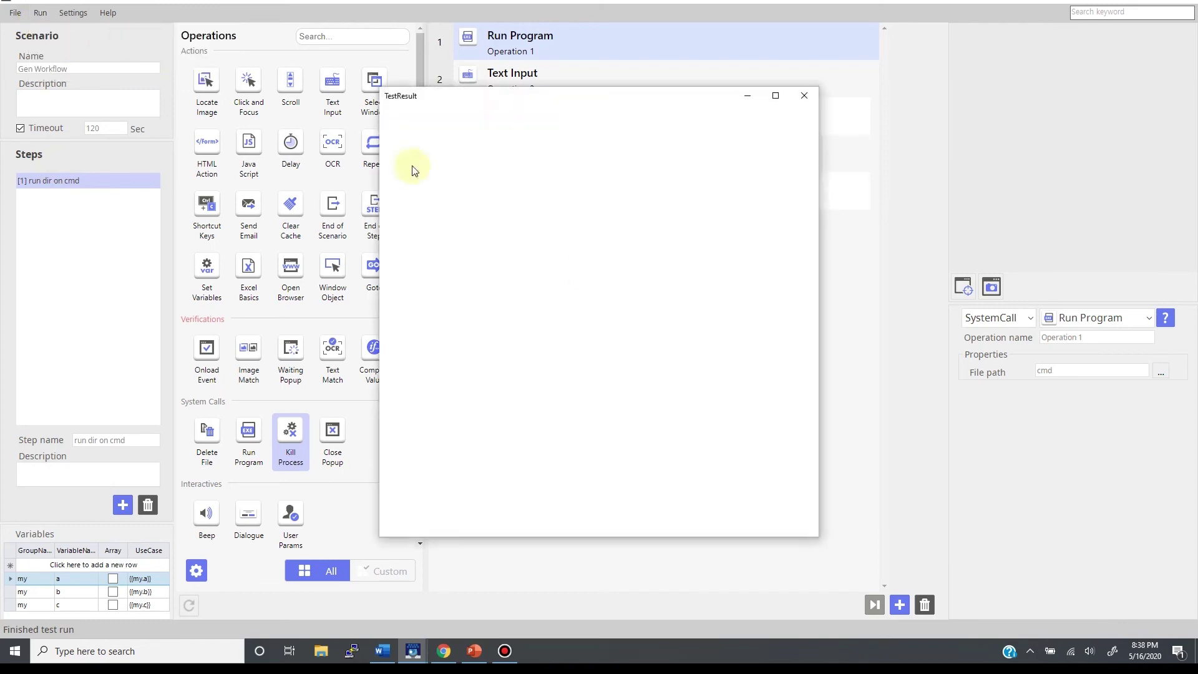